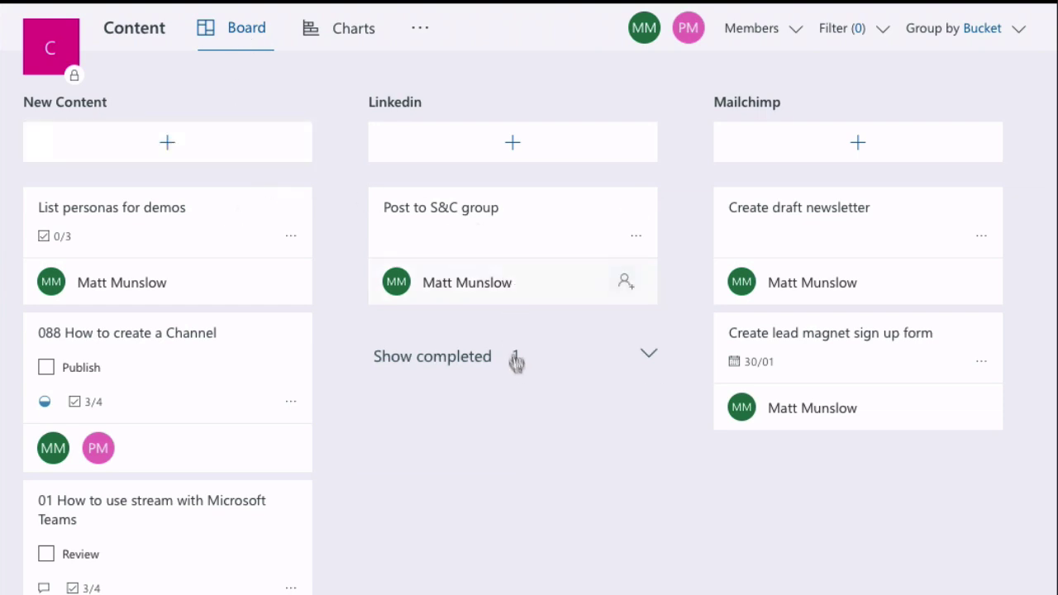
# - Mark the "List personas for demos" task in the New Content bucket as complete
pyautogui.hscroll(10, 542, 443)
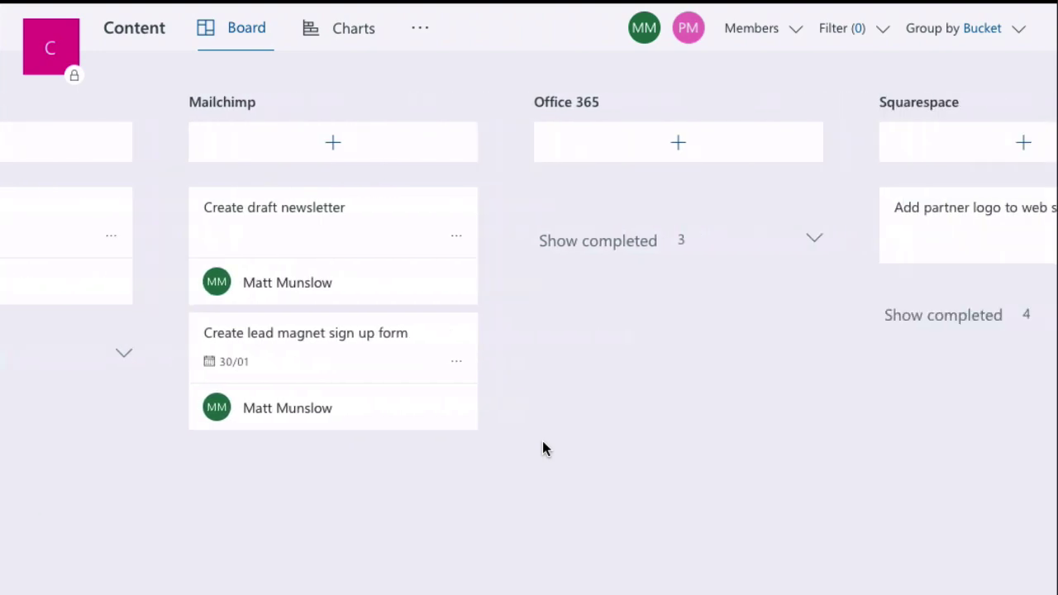
pyautogui.hscroll(-10, 542, 448)
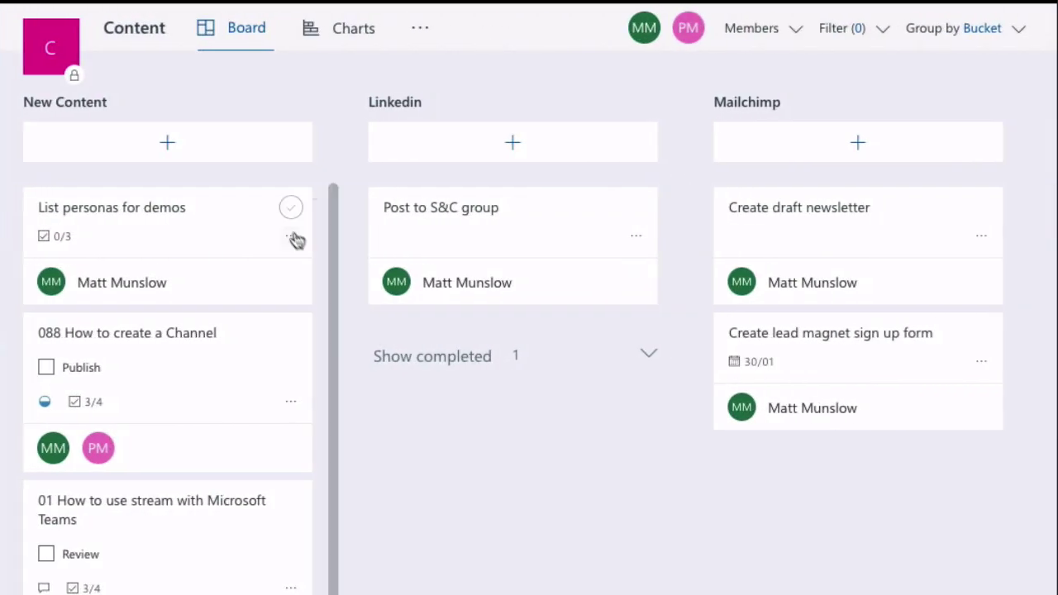
pyautogui.click(294, 211)
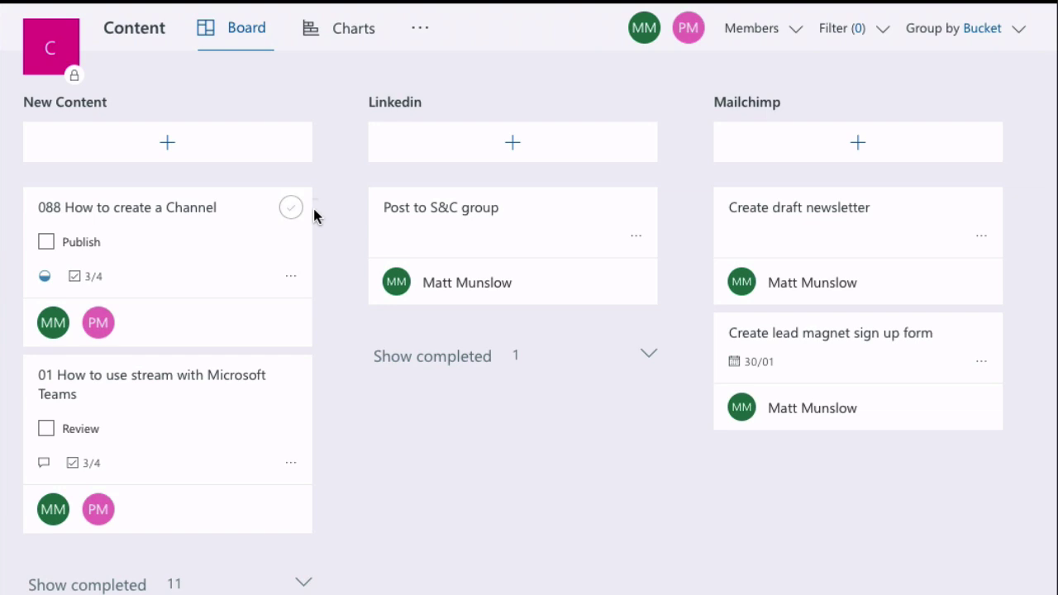
# - Open the "088 How to create a Channel" task and view its details and progress options
pyautogui.click(168, 217)
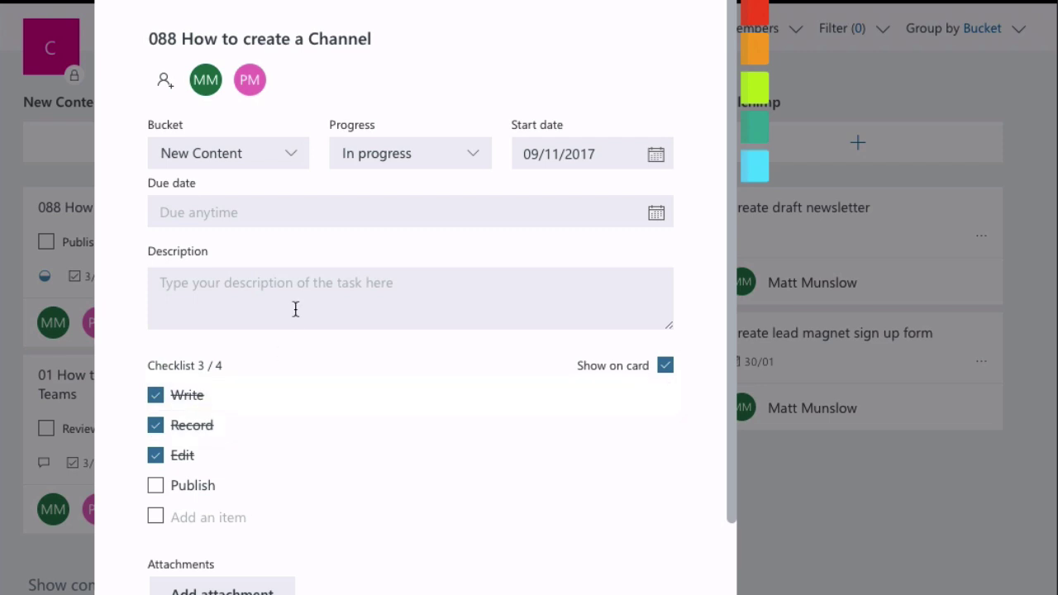
pyautogui.scroll(-2, 295, 307)
pyautogui.scroll(2, 298, 319)
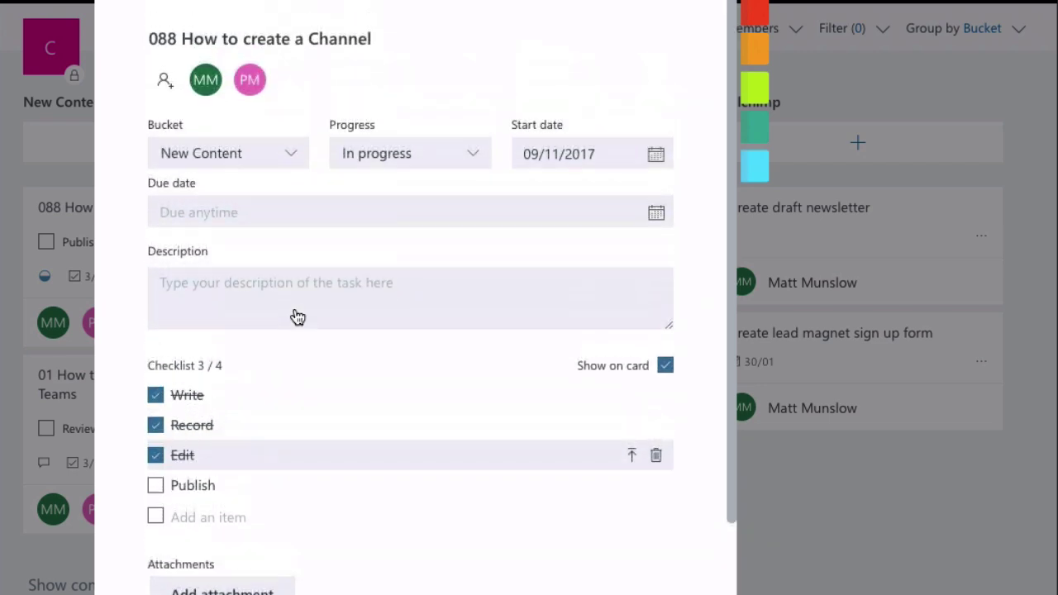
pyautogui.click(471, 157)
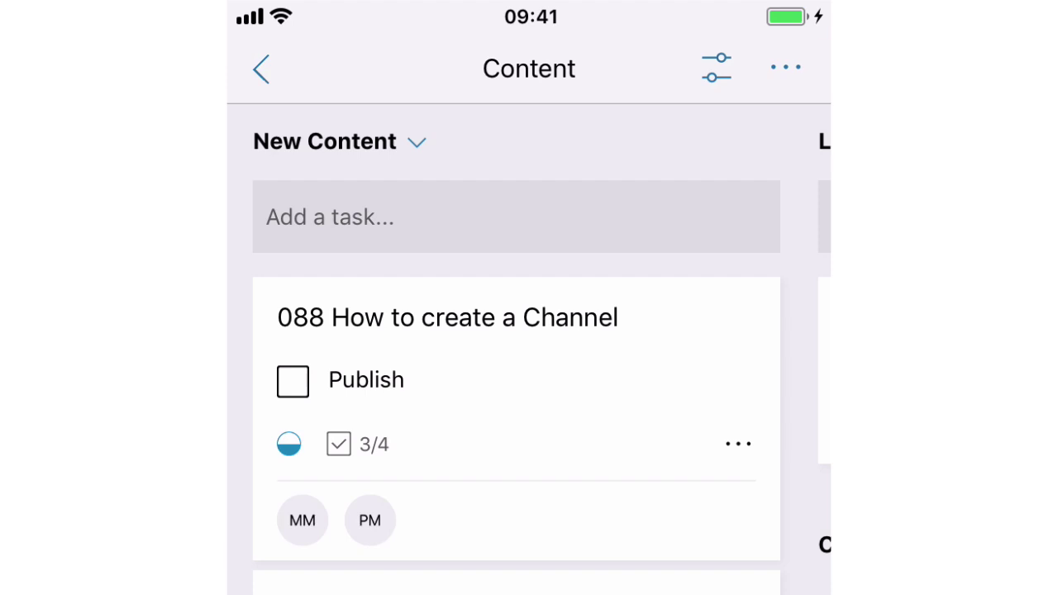
# - In the Planner mobile app, set the status of "088 How to create a Channel" to Completed and return to the board
pyautogui.click(525, 330)
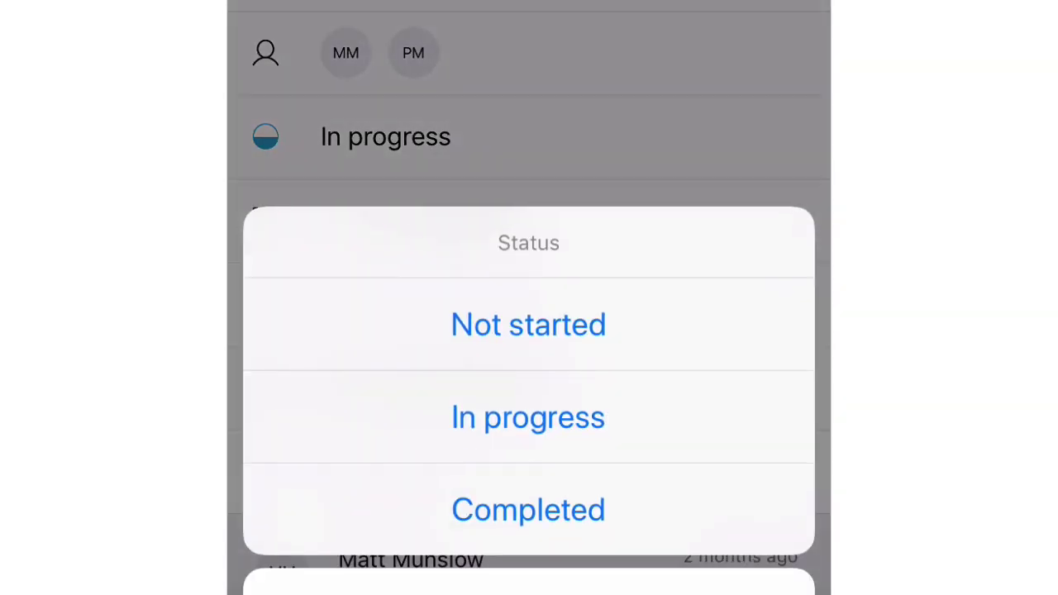
pyautogui.click(544, 508)
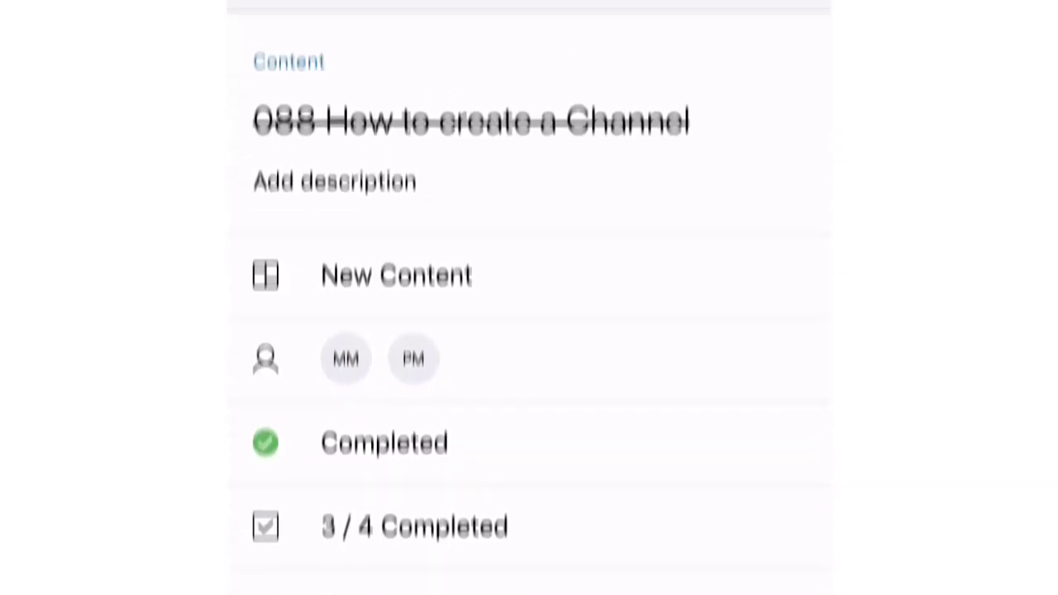
pyautogui.click(277, 67)
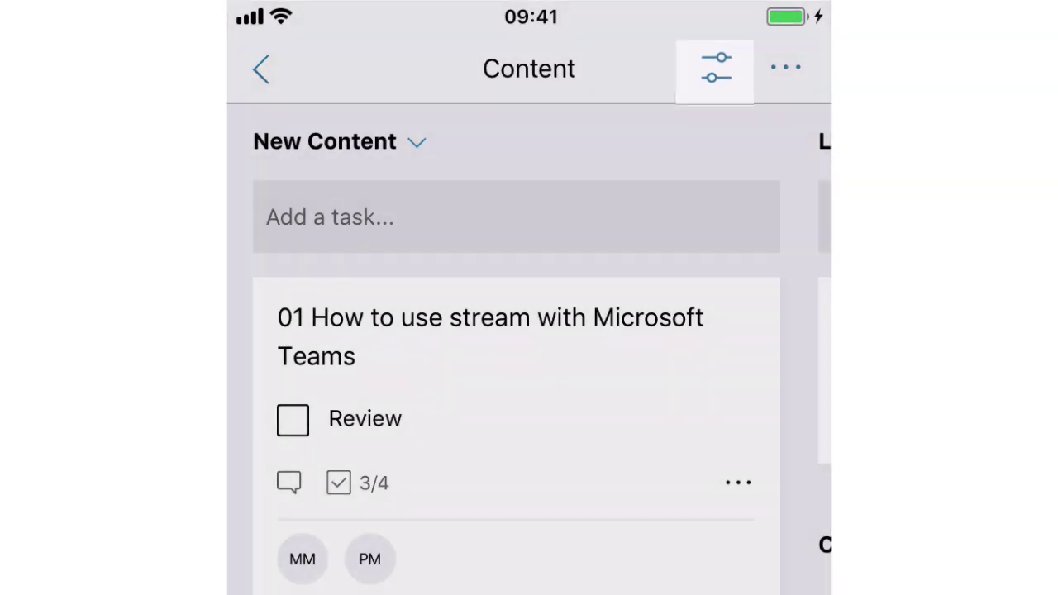
# - Sort the mobile board by Progress and move the "01 How to use stream with Microsoft Teams" card to Completed
pyautogui.click(717, 68)
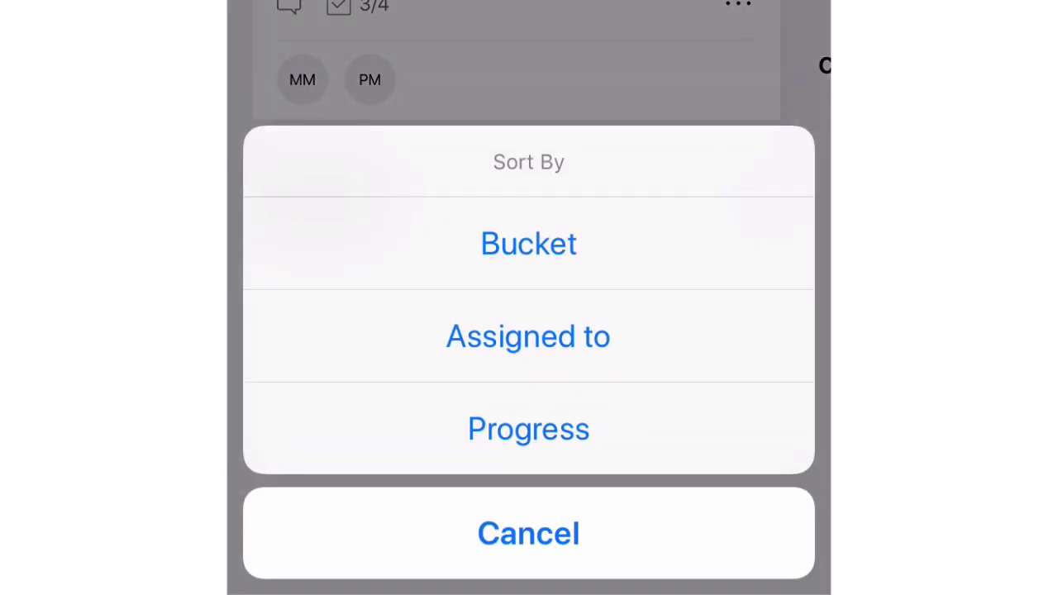
pyautogui.click(532, 430)
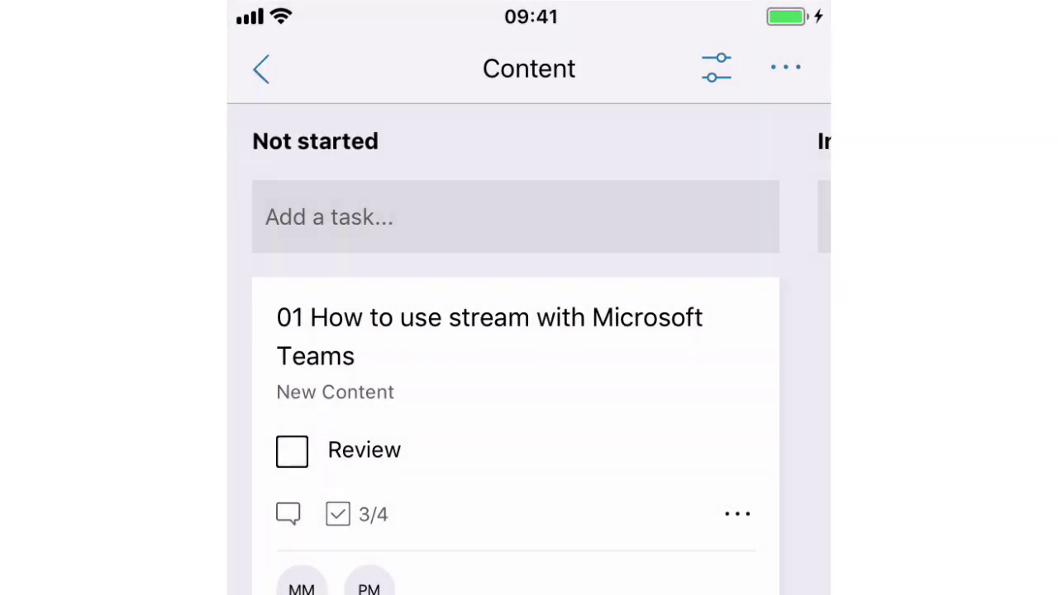
pyautogui.hscroll(5, 529, 347)
pyautogui.hscroll(5, 529, 347)
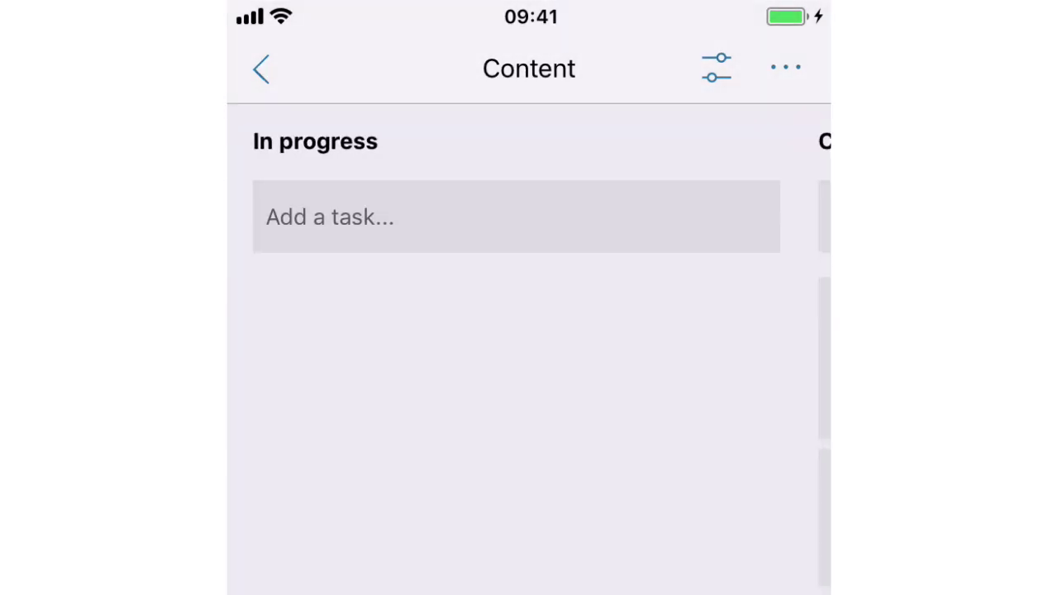
pyautogui.hscroll(-10, 529, 347)
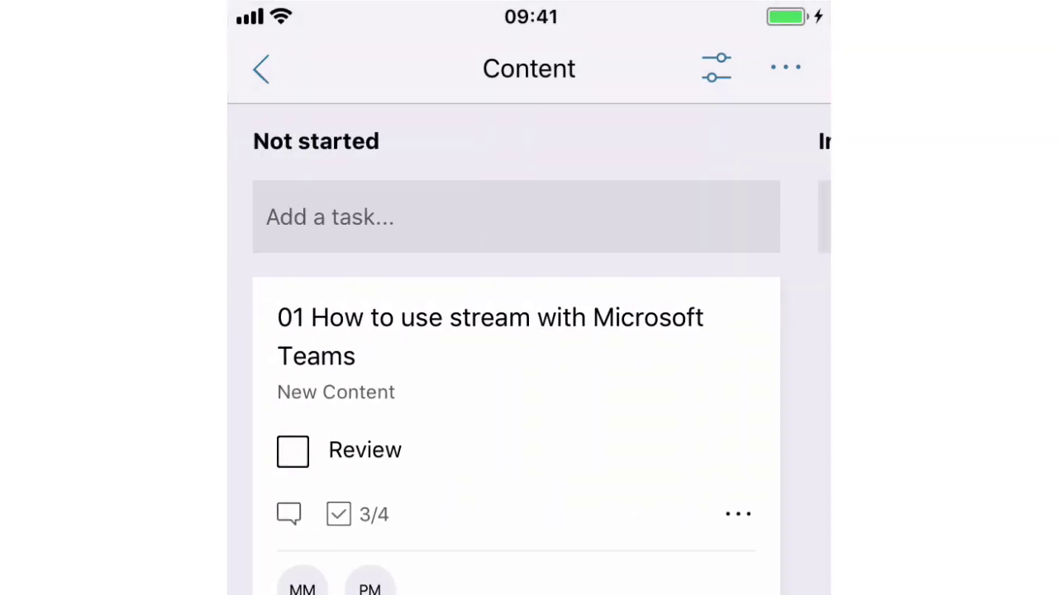
pyautogui.moveTo(500, 464); pyautogui.dragTo(810, 534)
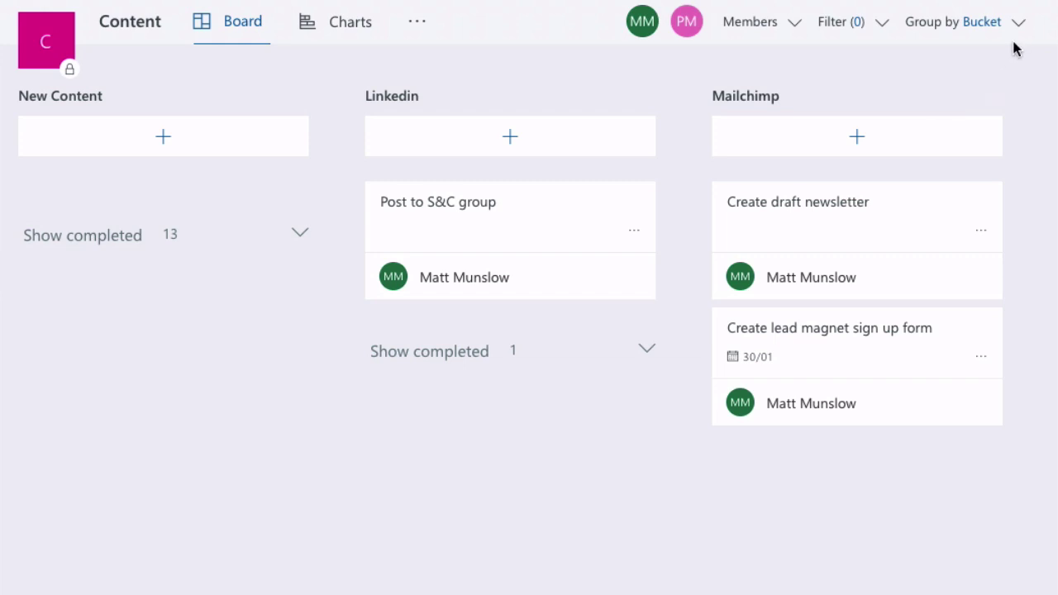
# - In the web board, group tasks by Progress and move "Add partner logo to web site" to Completed and back to In progress
pyautogui.click(993, 28)
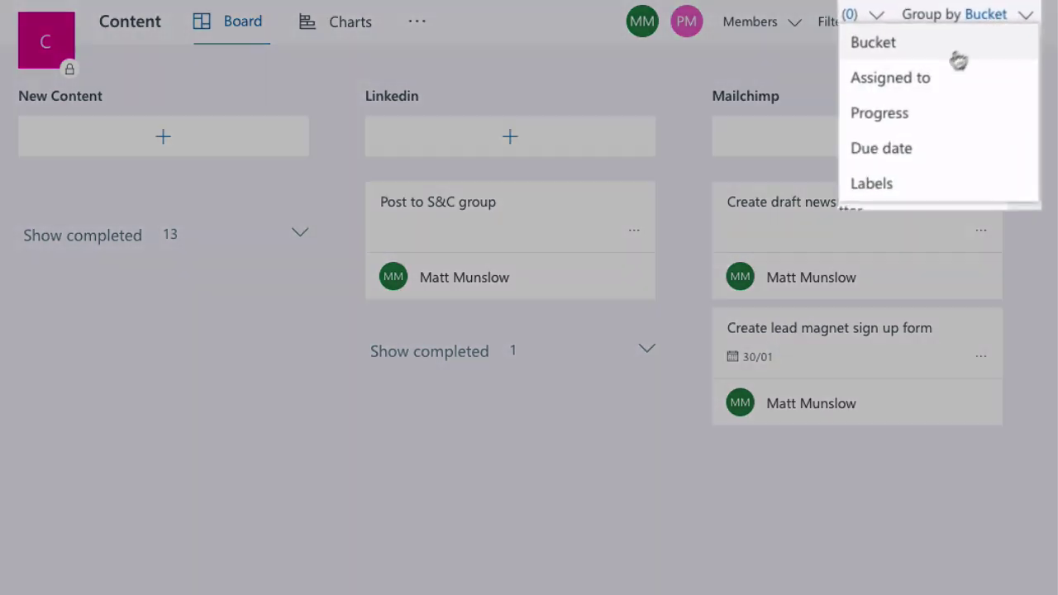
pyautogui.click(880, 113)
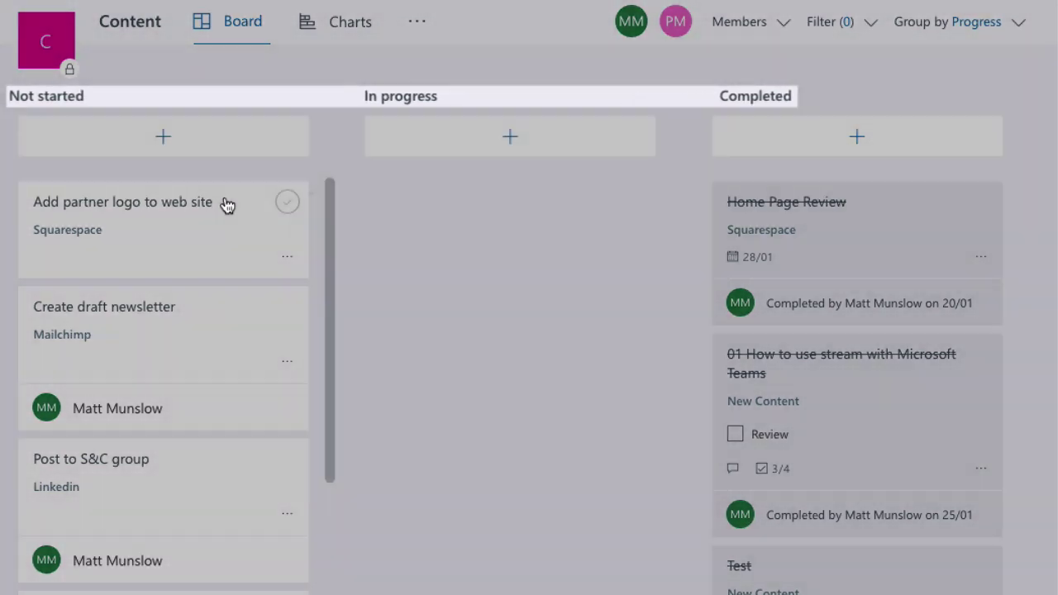
pyautogui.moveTo(226, 204); pyautogui.dragTo(907, 192)
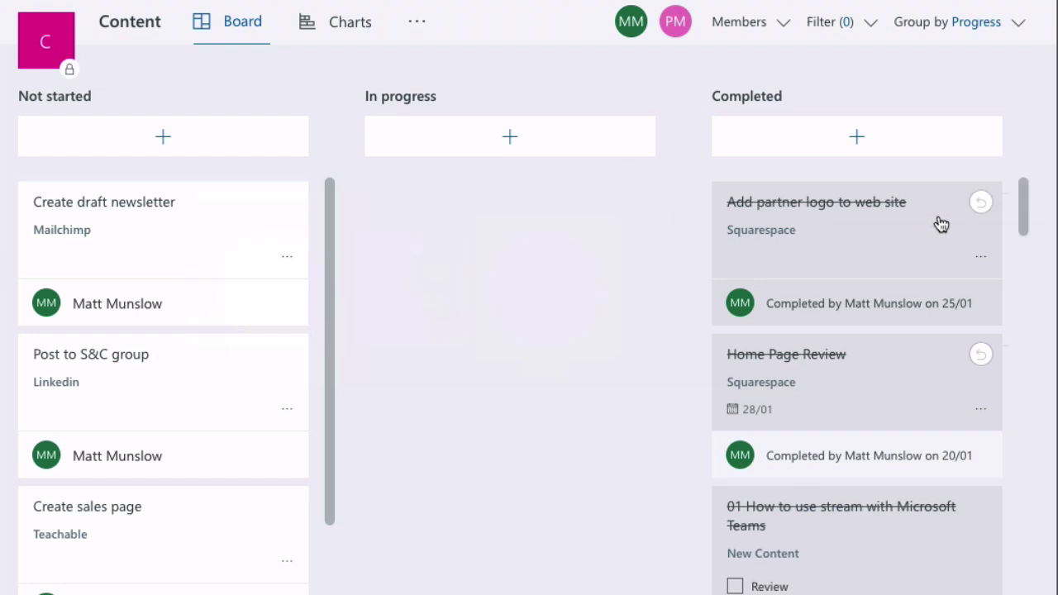
pyautogui.moveTo(933, 220); pyautogui.dragTo(577, 225)
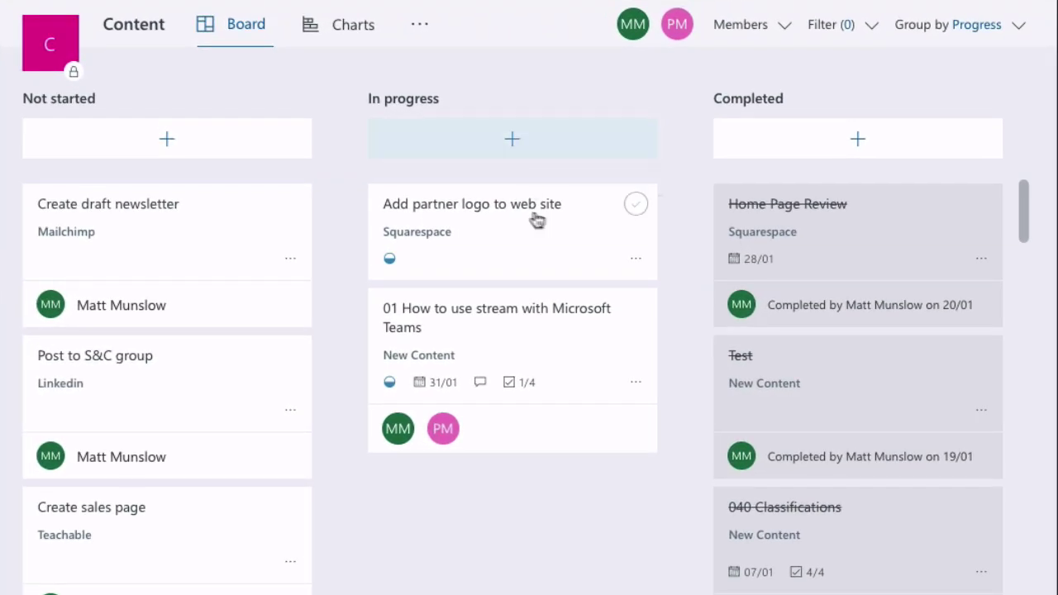
# - Open the "01 How to use stream with Microsoft Teams" task and check off Record in its checklist
pyautogui.click(504, 326)
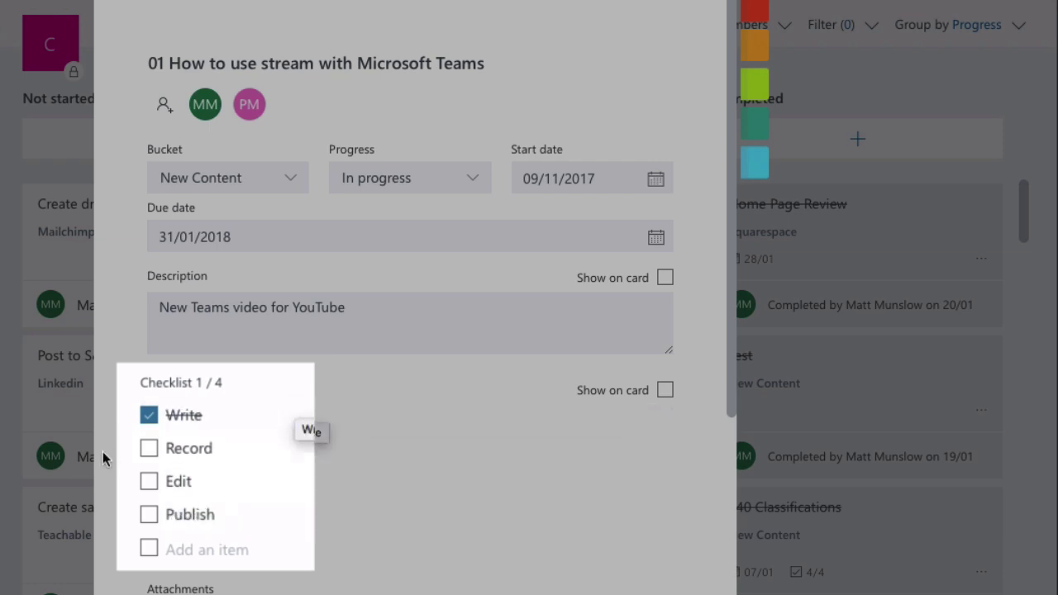
pyautogui.click(150, 450)
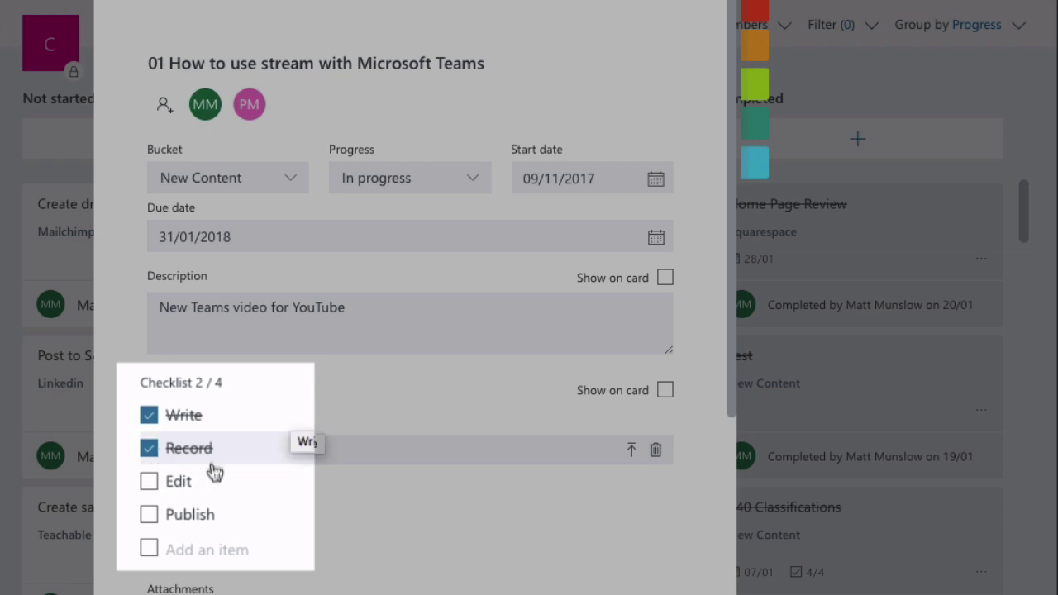
# - Add a "review" item to the checklist, set the checklist to show on the card, and close the task
pyautogui.click(190, 546)
pyautogui.write('rev')
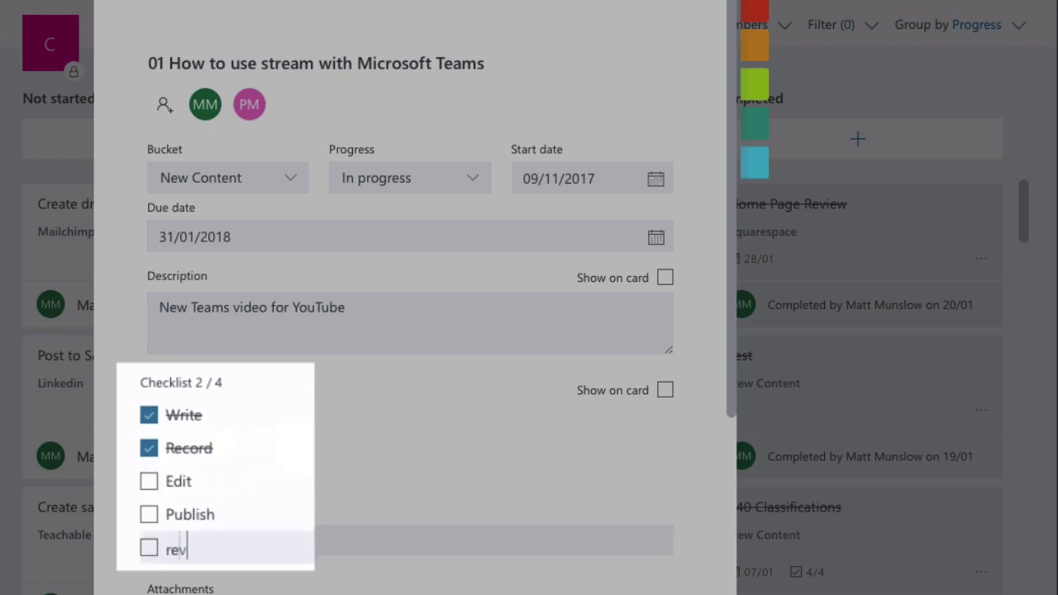
pyautogui.write('iew')
pyautogui.press('Return')
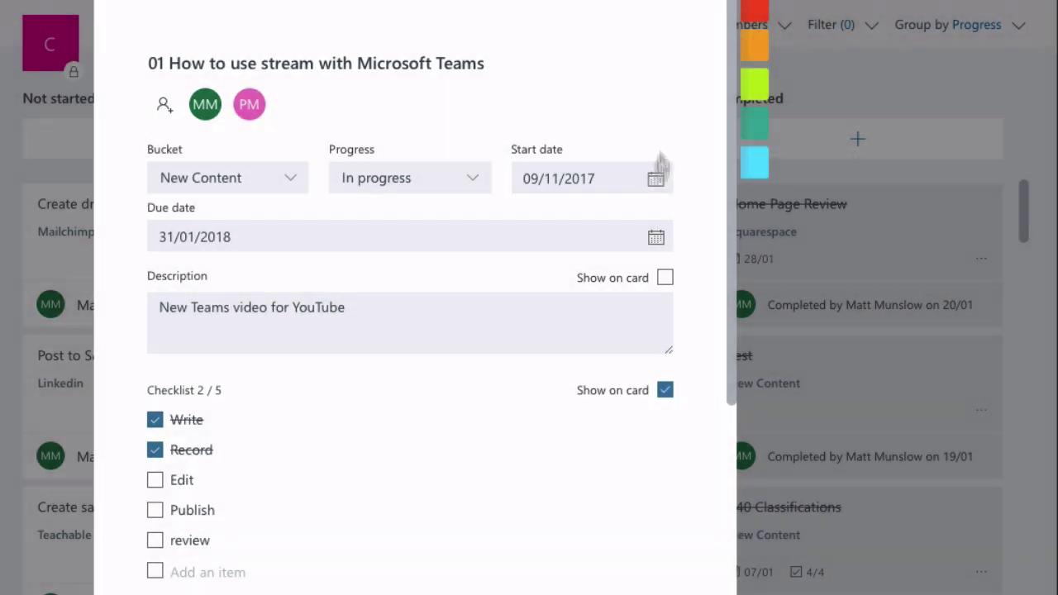
pyautogui.click(699, 31)
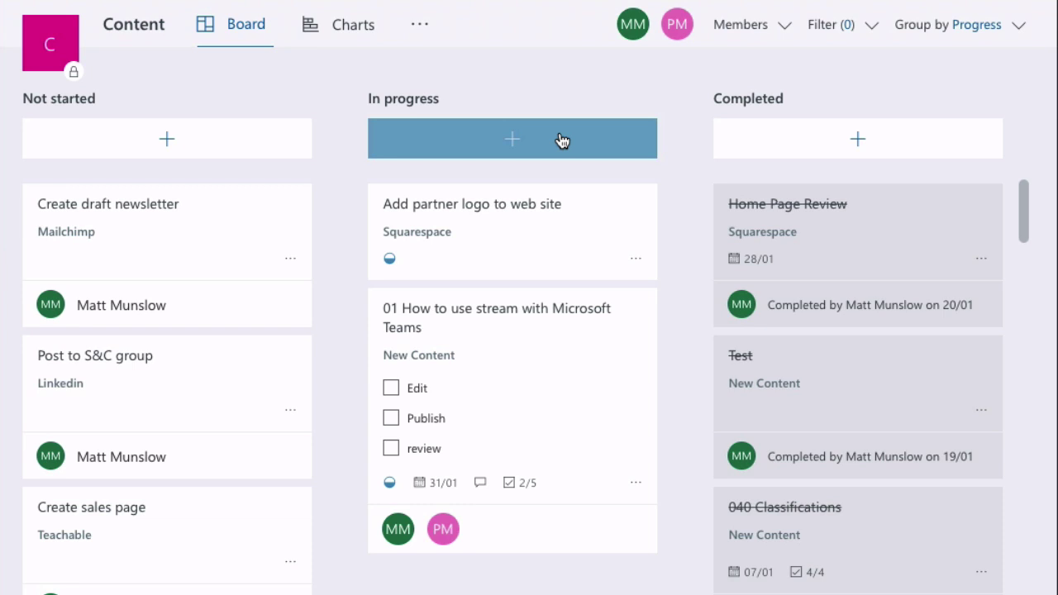
# - Check off Edit on the "01 How to use stream with Microsoft Teams" card, and Publish on the same card in the mobile app
pyautogui.moveTo(459, 405); pyautogui.dragTo(457, 403)
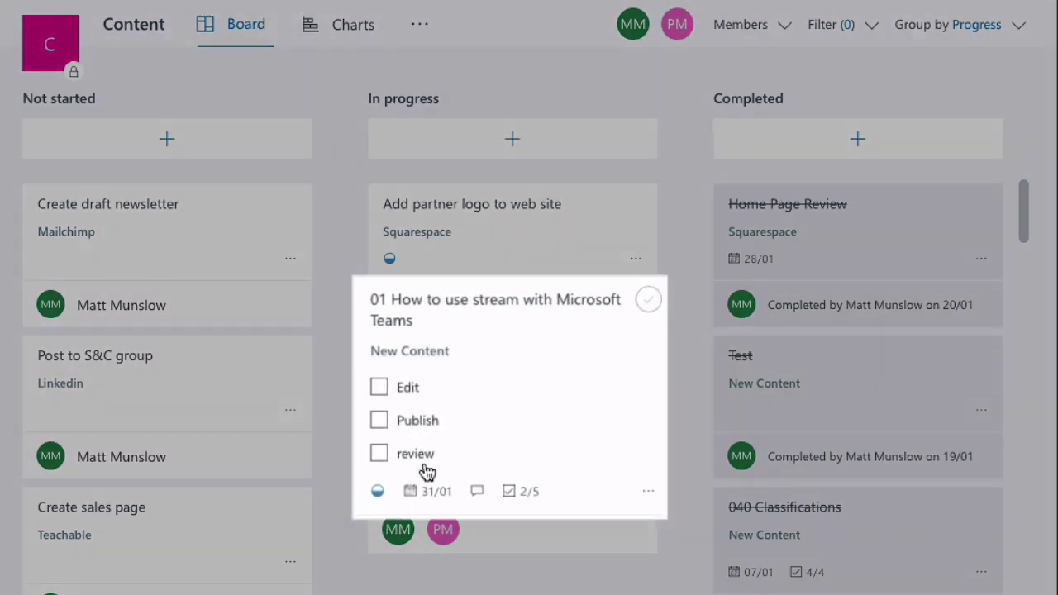
pyautogui.click(380, 389)
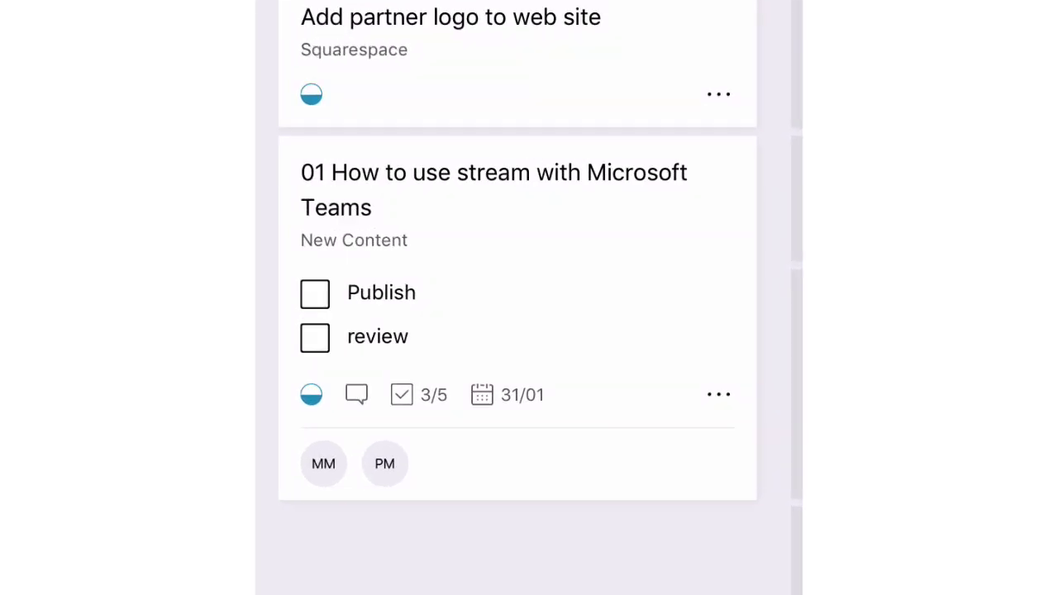
pyautogui.click(315, 294)
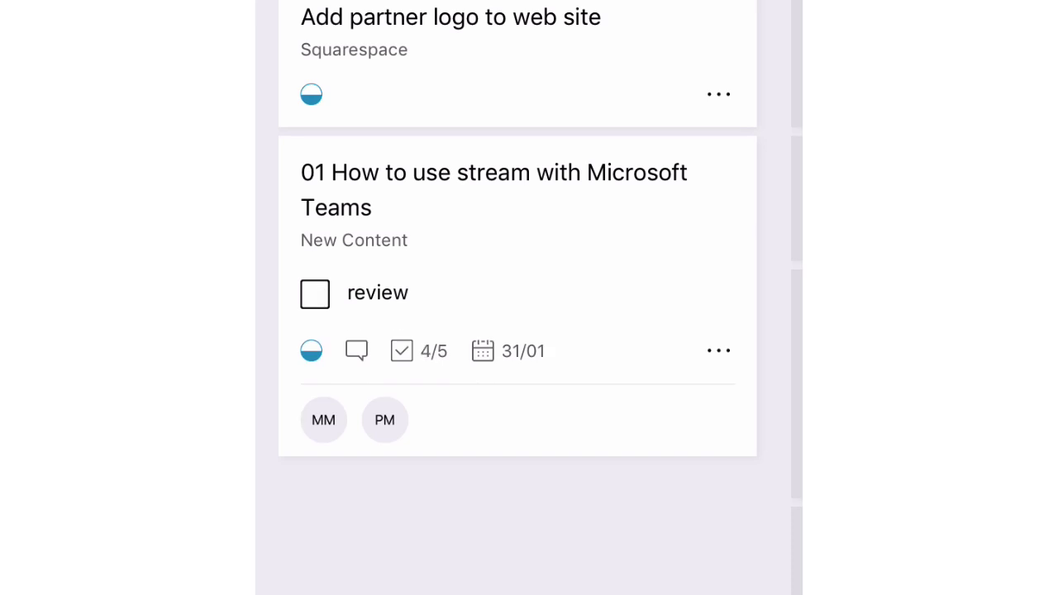
# - In the mobile app, open the checklist of the "01 How to use stream with Microsoft Teams" task and add a "New task" item
pyautogui.click(511, 184)
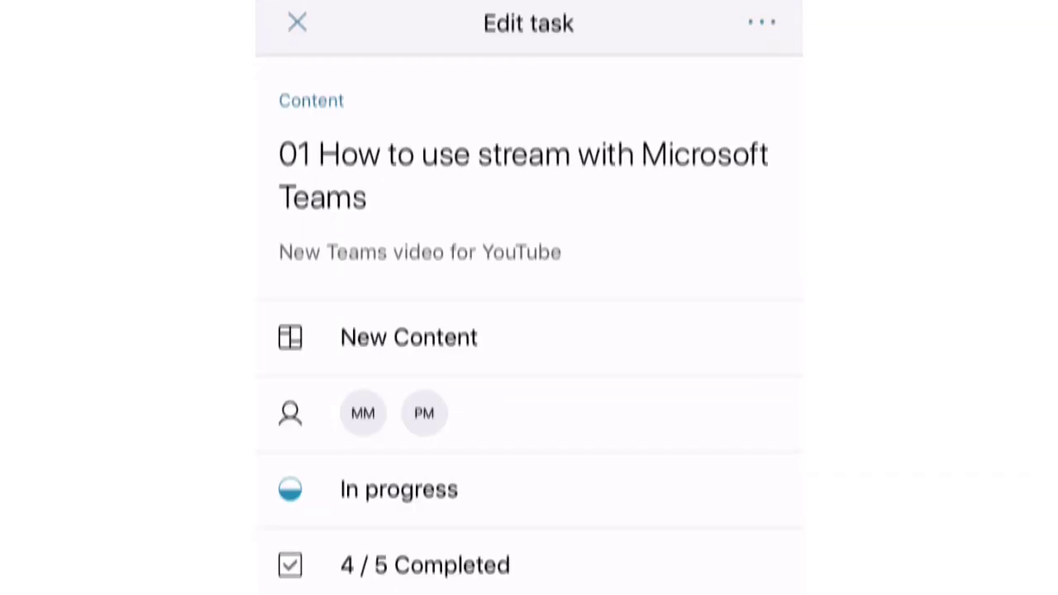
pyautogui.scroll(-2, 440, 499)
pyautogui.click(440, 500)
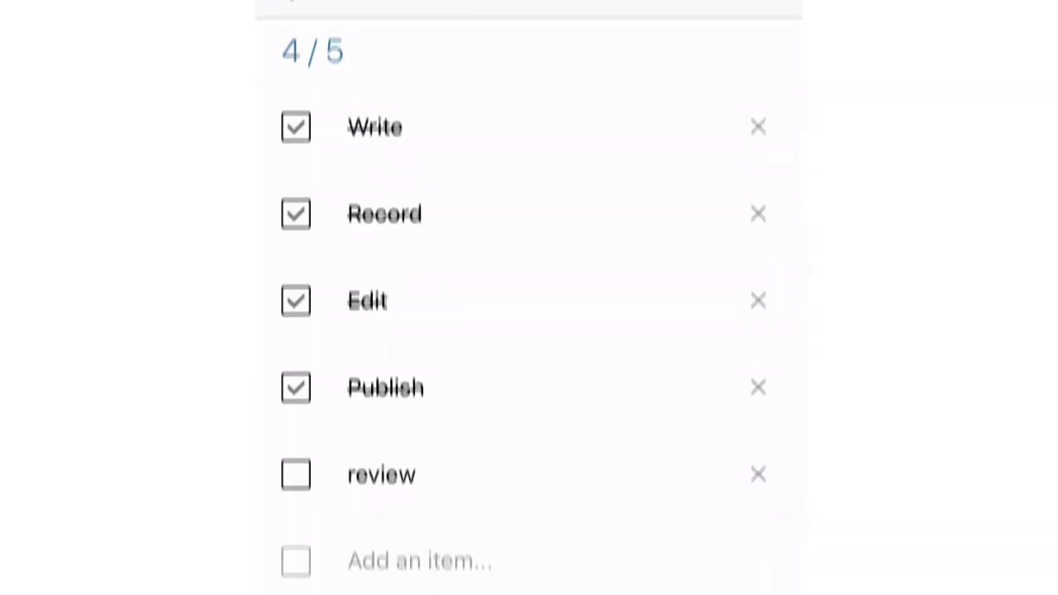
pyautogui.click(388, 240)
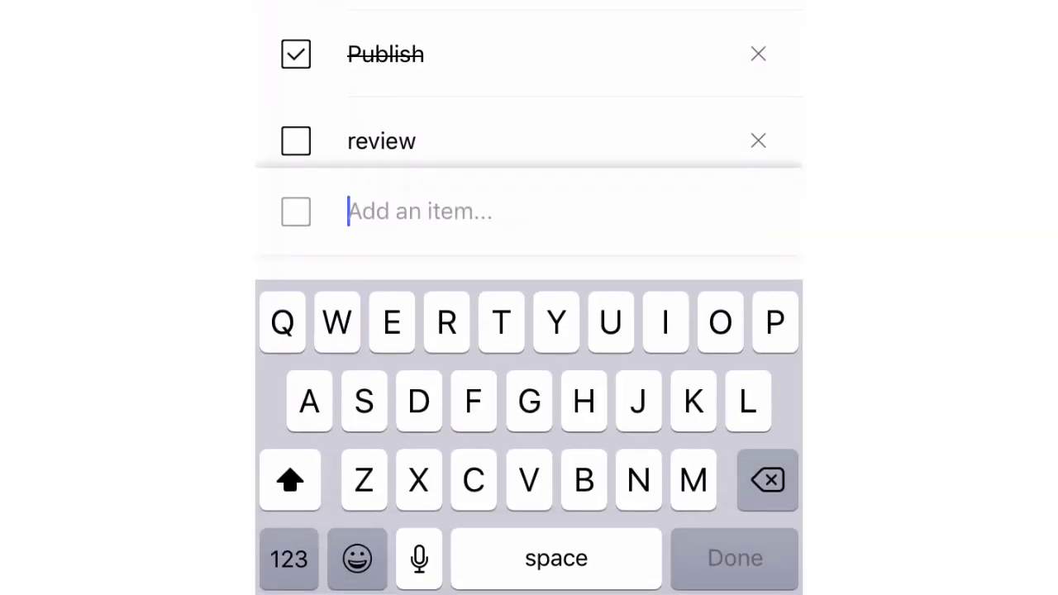
pyautogui.write('Mew task')
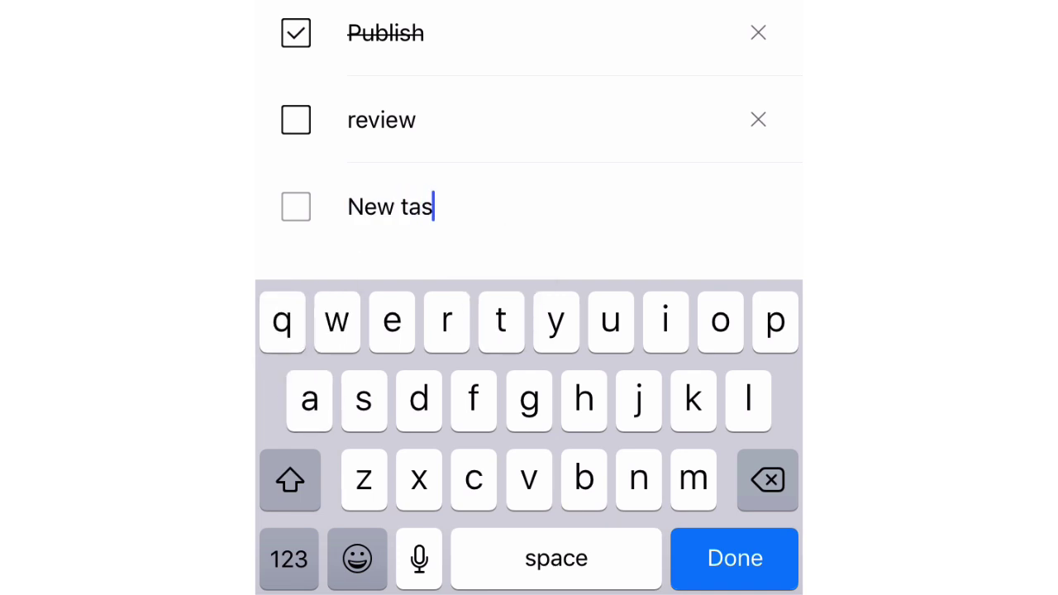
pyautogui.press('Return')
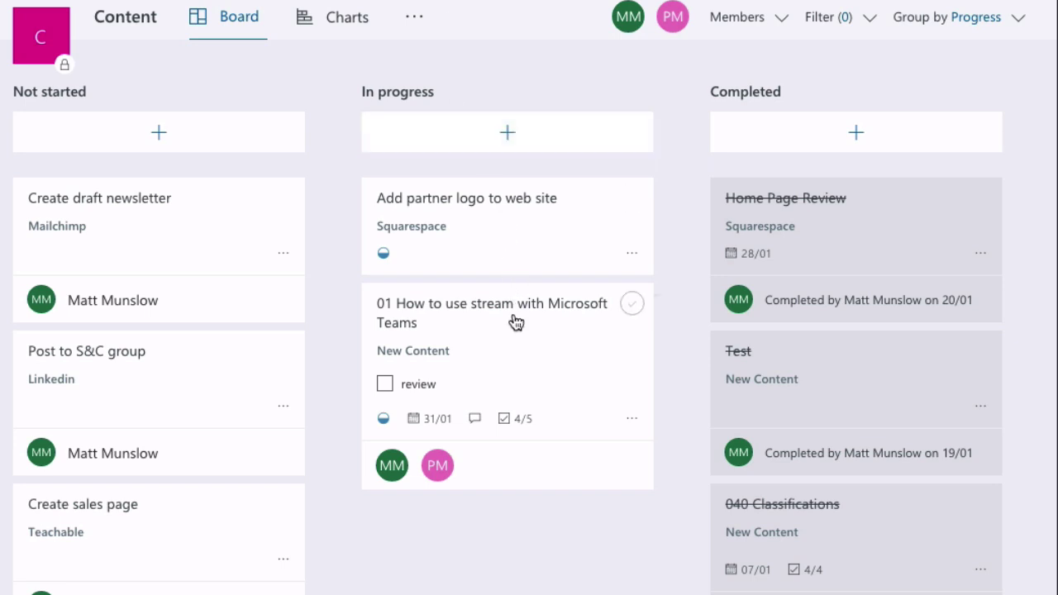
# - In the web board, open the "01 How to use stream with Microsoft Teams" task, read its comments and check off review
pyautogui.click(516, 323)
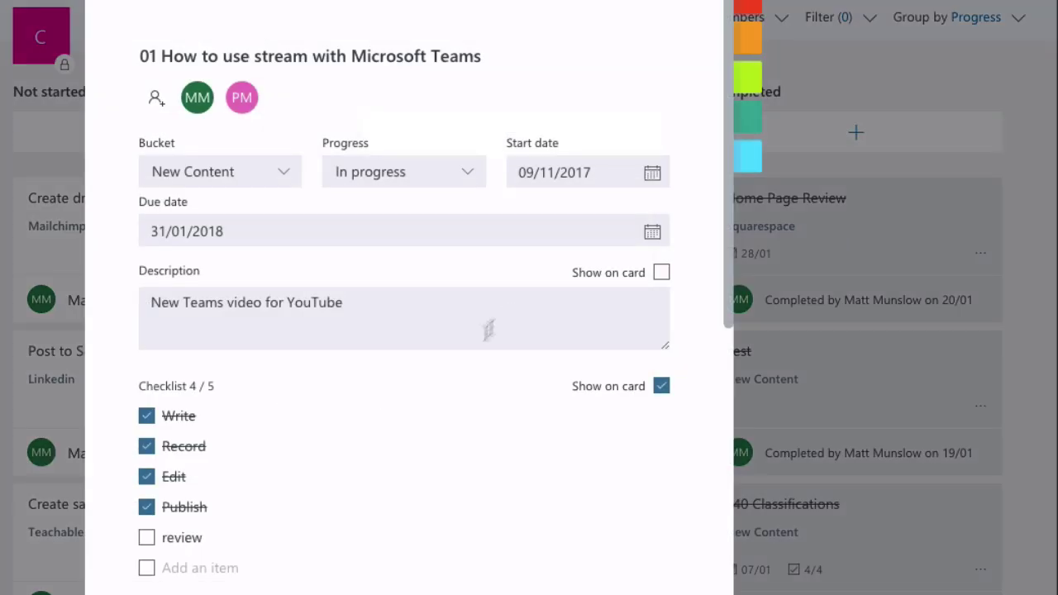
pyautogui.scroll(-7, 366, 397)
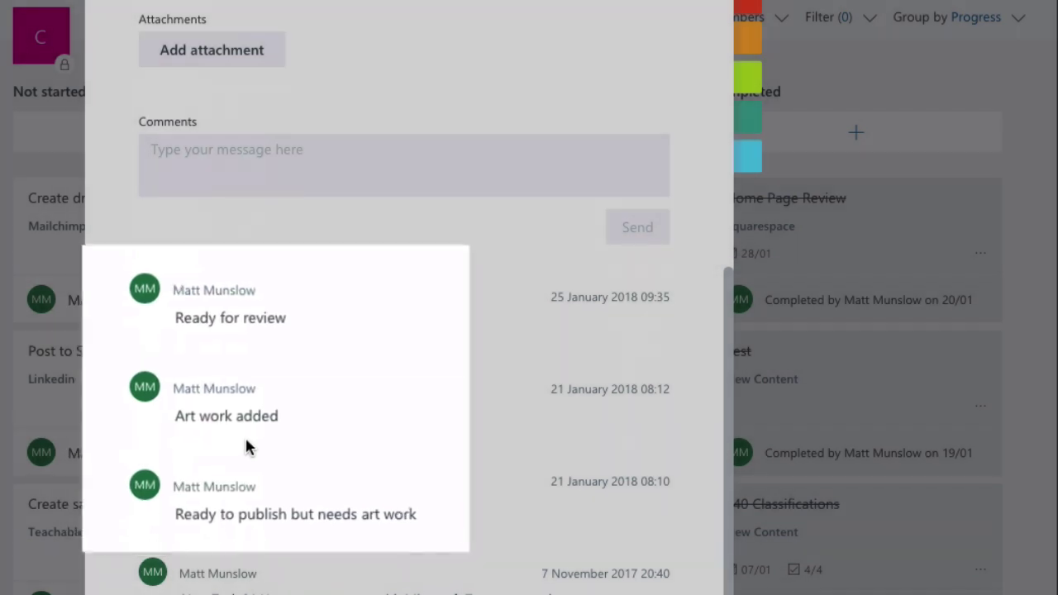
pyautogui.scroll(3, 247, 430)
pyautogui.scroll(2, 243, 182)
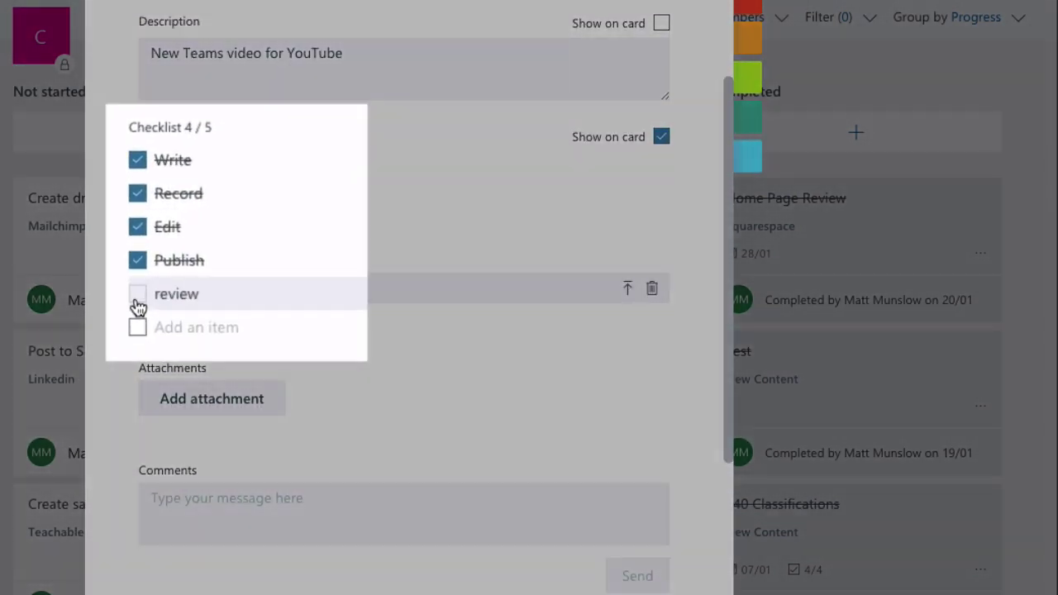
pyautogui.click(136, 298)
# - Post the comment "reviewed ok" on the task
pyautogui.scroll(-5, 278, 331)
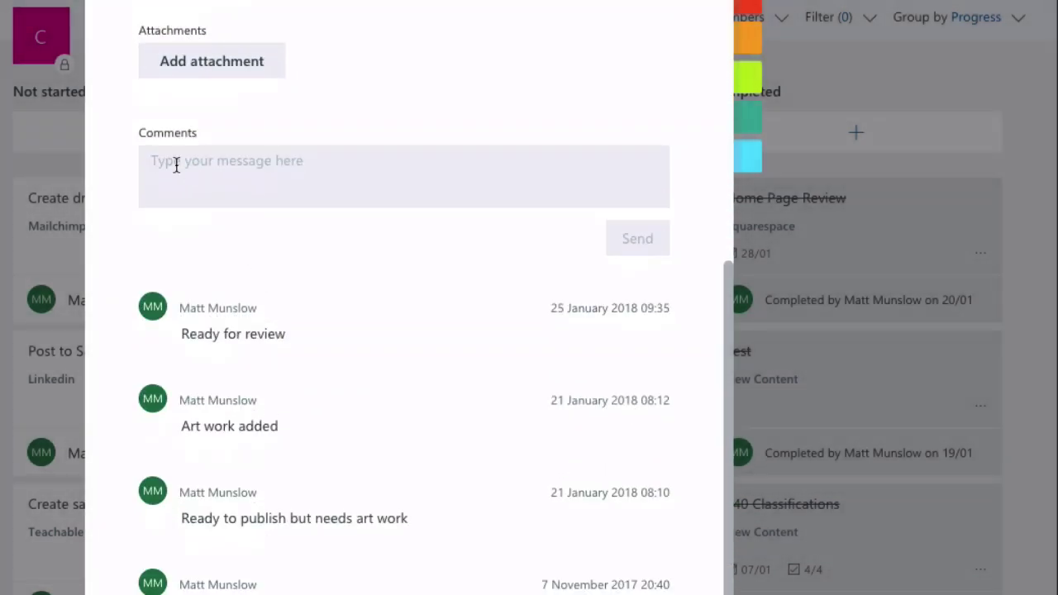
pyautogui.click(175, 164)
pyautogui.scroll(2, 175, 164)
pyautogui.write('reviewed ok')
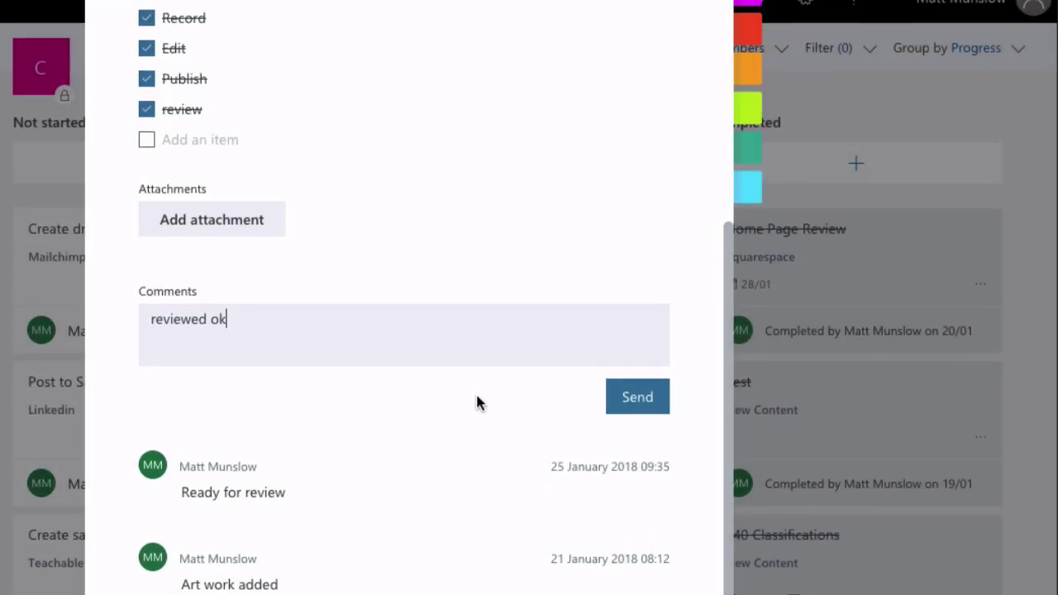
pyautogui.scroll(6, 470, 216)
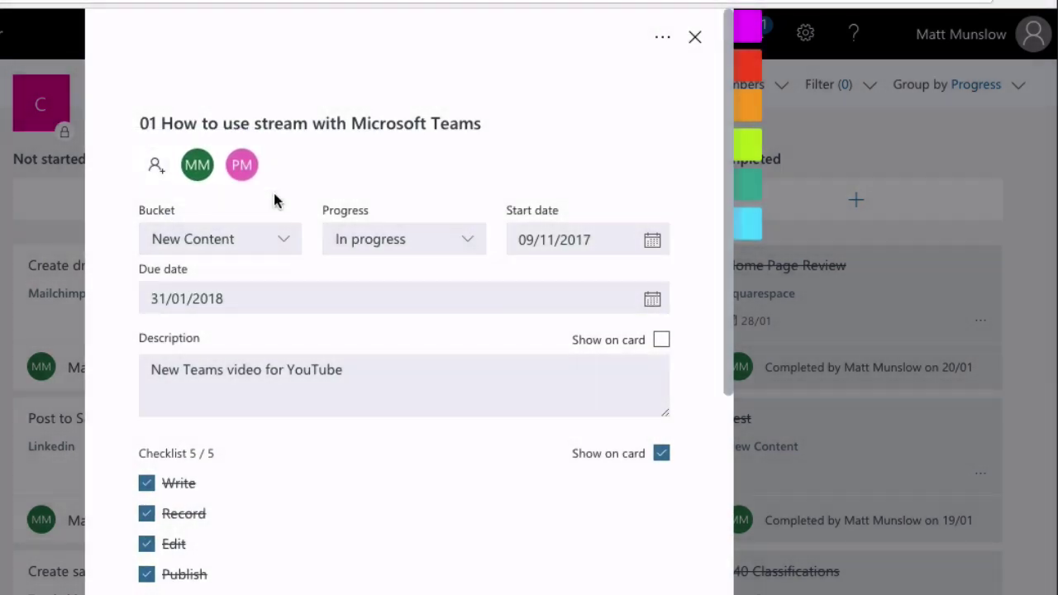
pyautogui.scroll(-6, 369, 196)
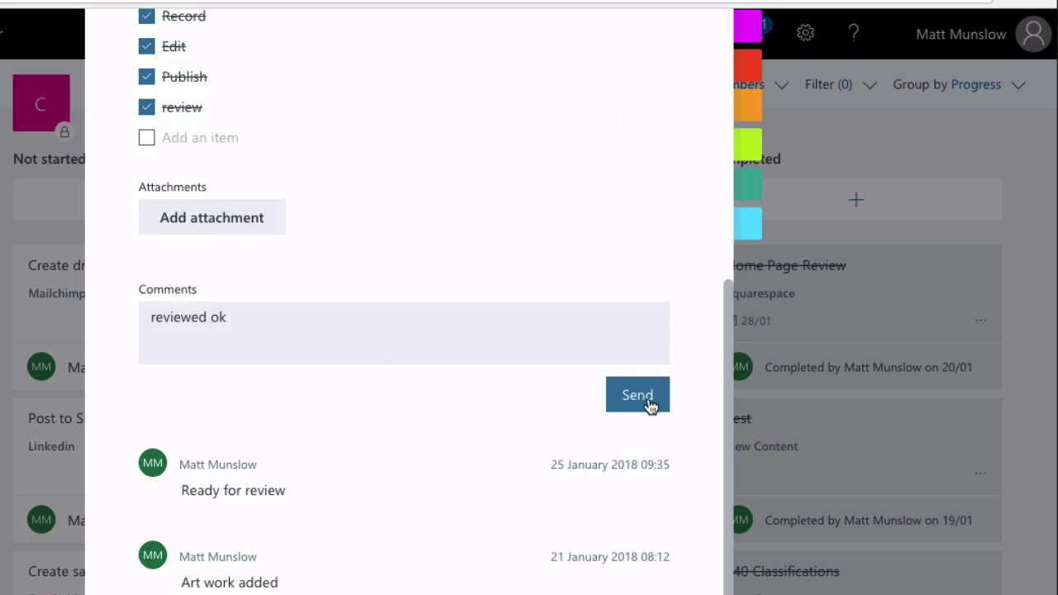
pyautogui.click(649, 406)
pyautogui.scroll(-2, 400, 468)
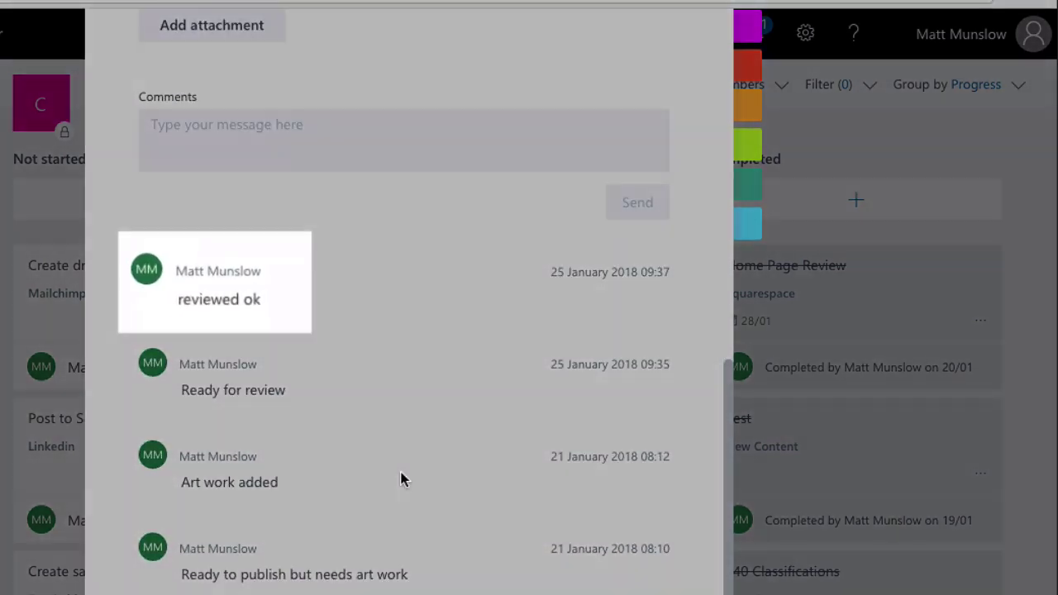